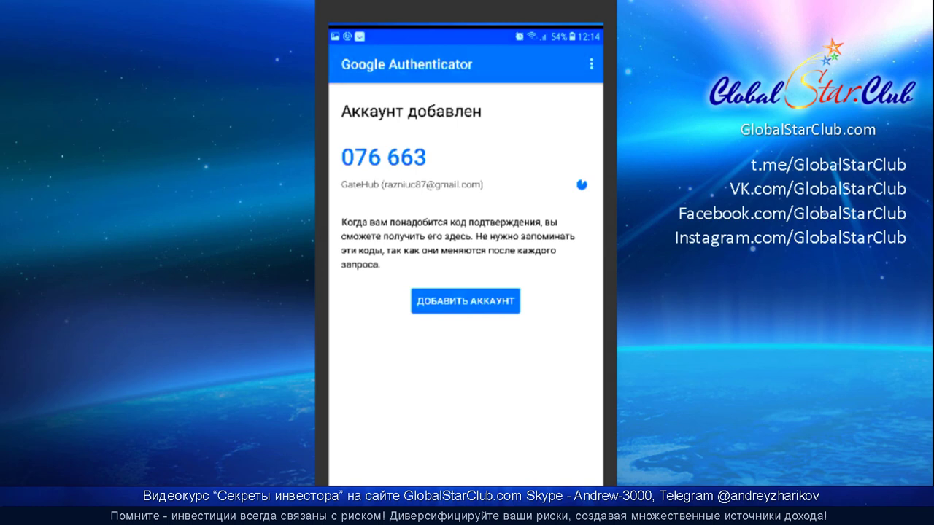
Step: Browse Google Authenticator's ⋮ menu and Settings, then return to the Blockchain.com sign-in form
drag(421, 174, 562, 83)
drag(487, 63, 558, 168)
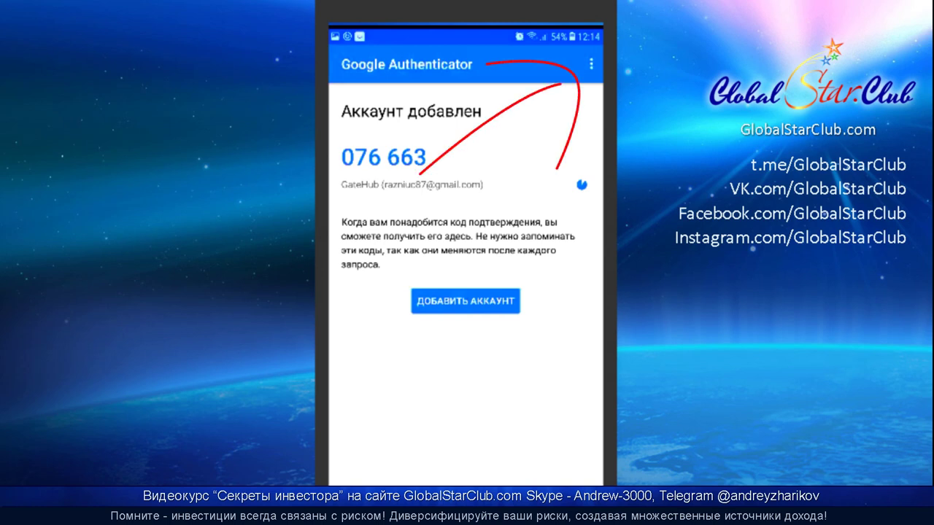
click(591, 63)
drag(315, 175, 394, 138)
mouse_move(310, 123)
mouse_down()
mouse_move(415, 138)
mouse_move(376, 230)
mouse_up()
click(460, 127)
drag(579, 260, 416, 132)
drag(432, 216, 445, 106)
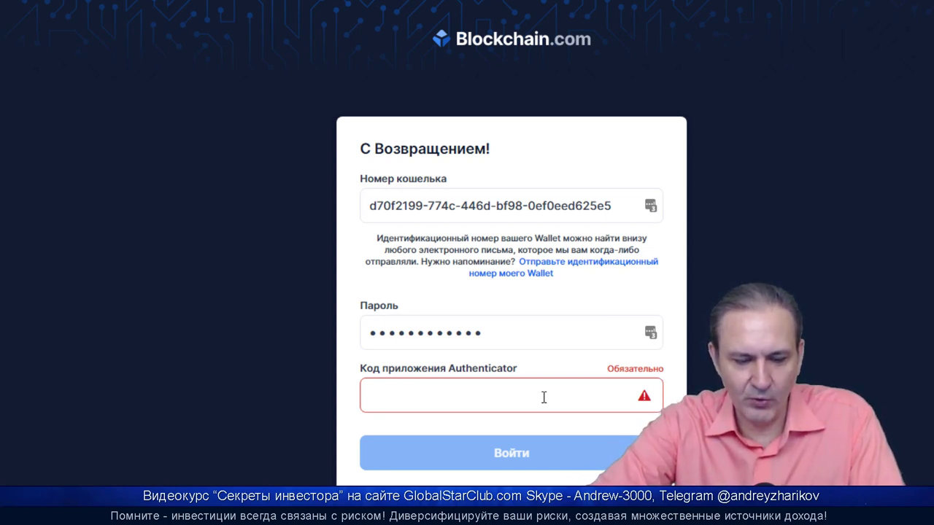
Step: Sign in with the Google Authenticator code and open the Безопасность security centre
click(542, 395)
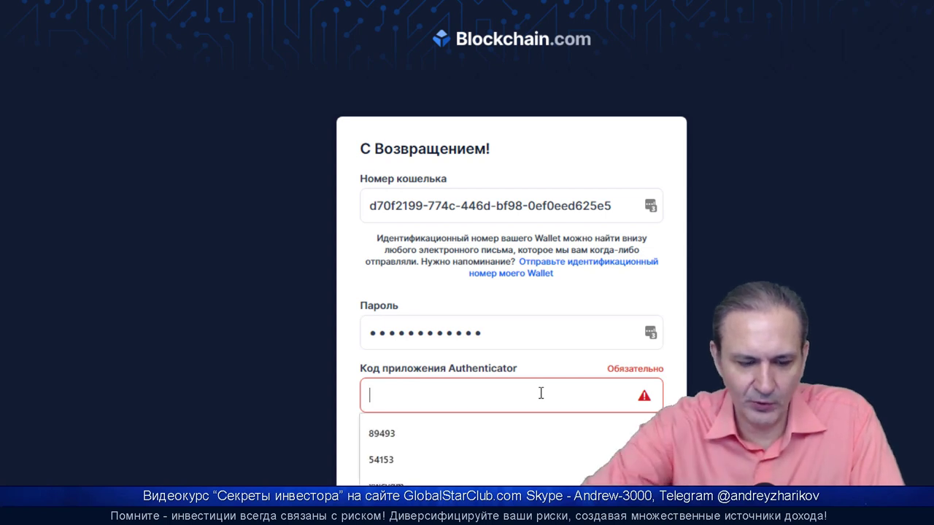
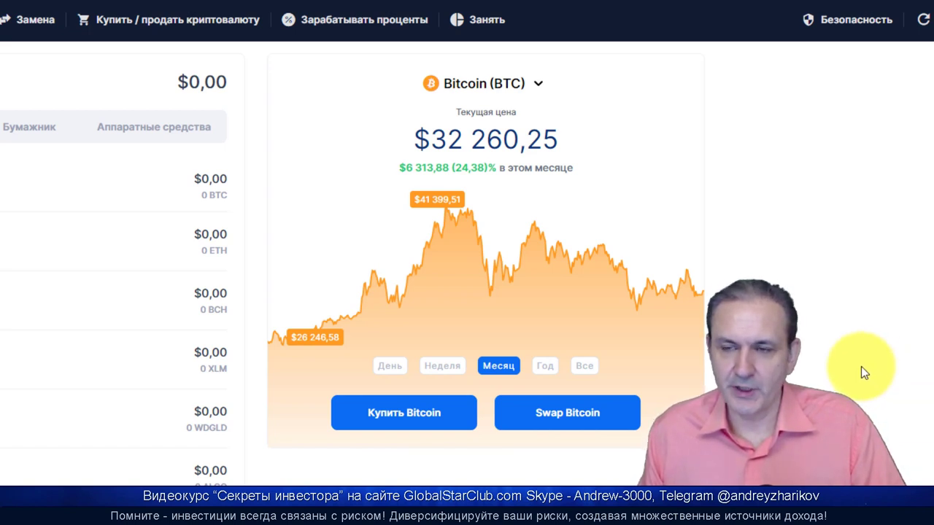
click(866, 26)
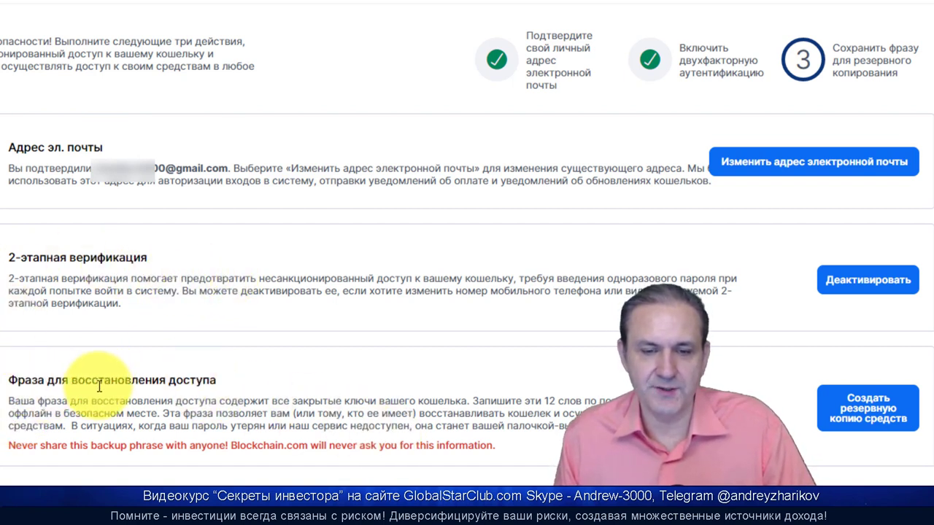
Step: Start the recovery phrase backup via 'Создать резервную копию средств'
click(872, 409)
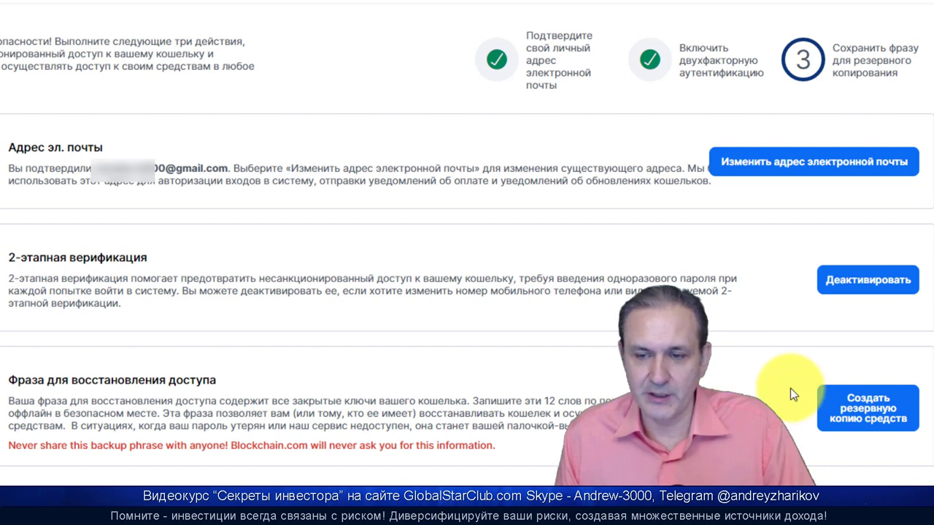
click(868, 414)
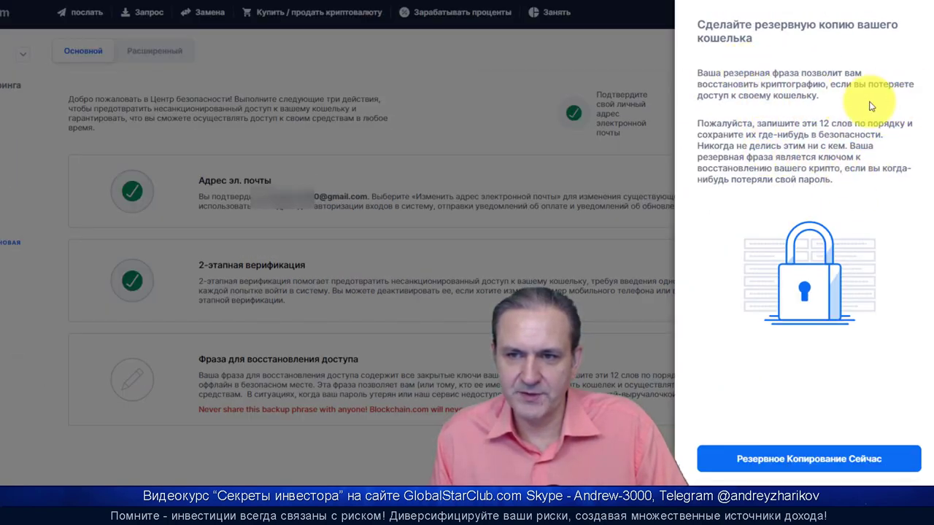
Step: Reveal the first six recovery words and bring up a blank Notepad document
click(830, 465)
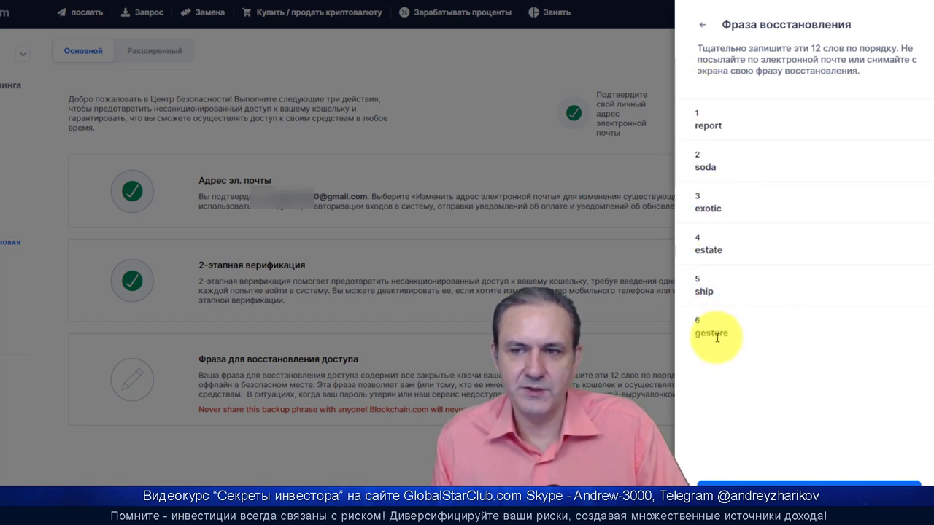
key(alt+Tab)
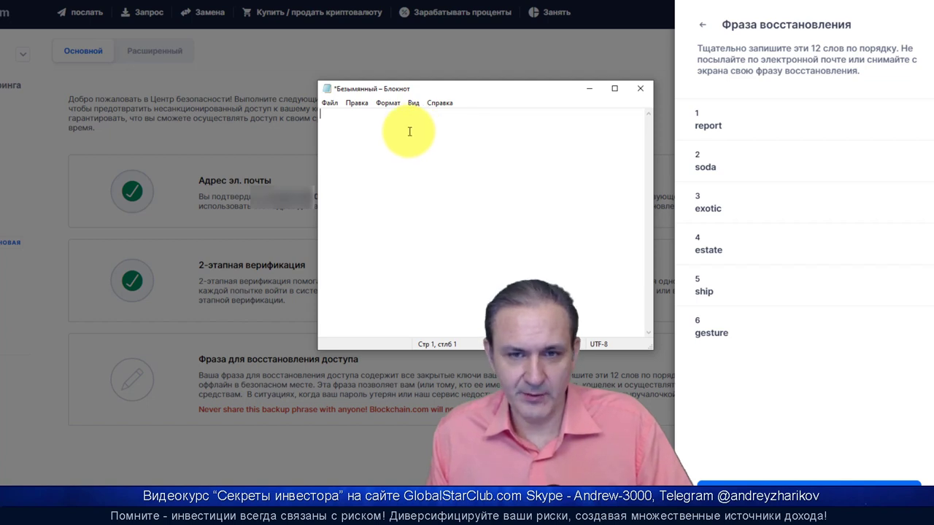
Step: Copy the first recovery word from Blockchain.com and paste it into Notepad
double_click(712, 126)
right_click(712, 126)
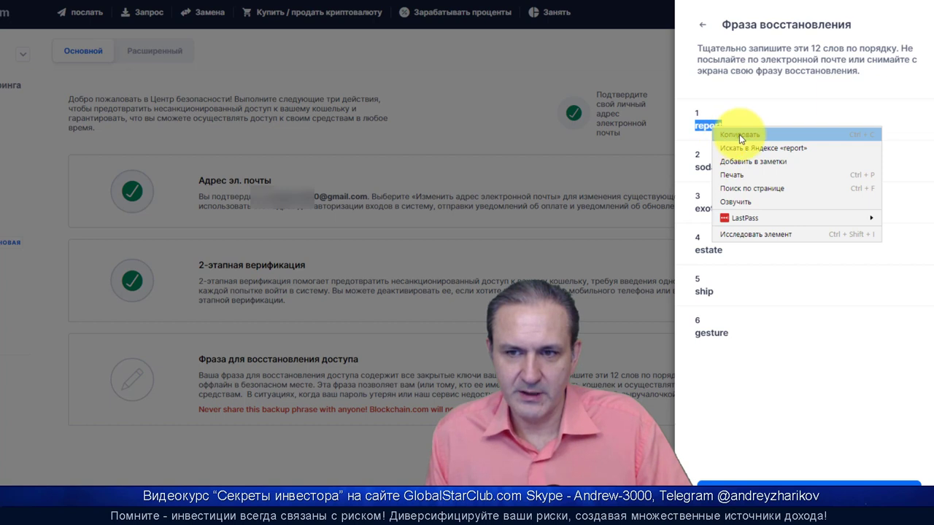
click(739, 134)
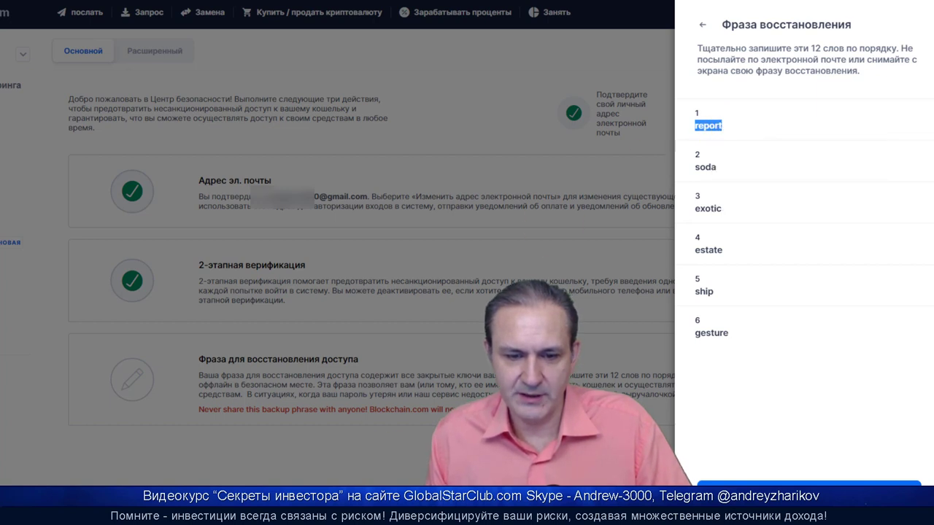
mouse_move(185, 515)
click(241, 463)
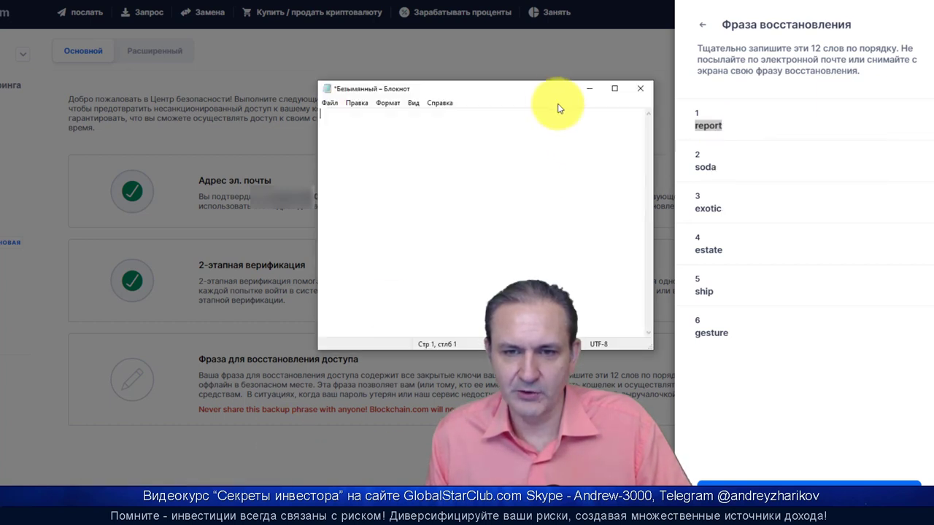
right_click(499, 118)
click(540, 164)
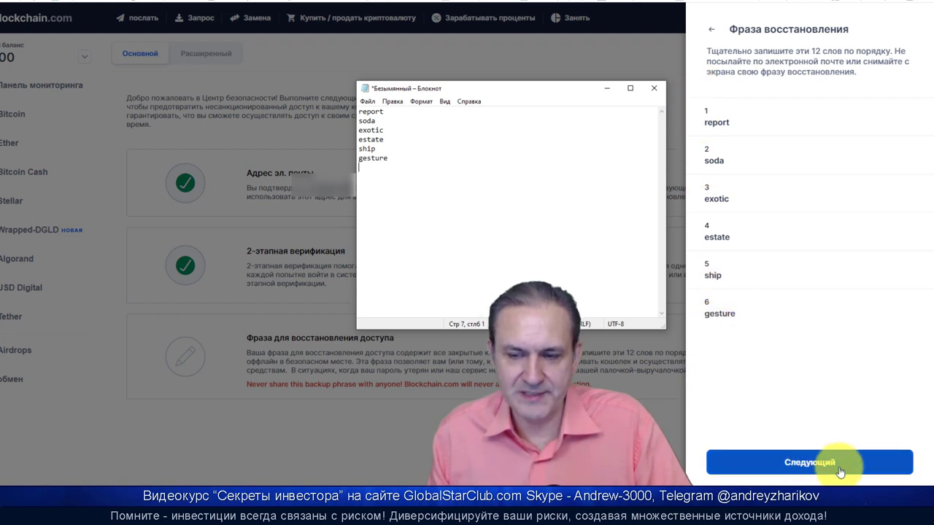
Step: Type recovery words 2–6 into Notepad and reveal words 7–12 with Следующий
click(811, 469)
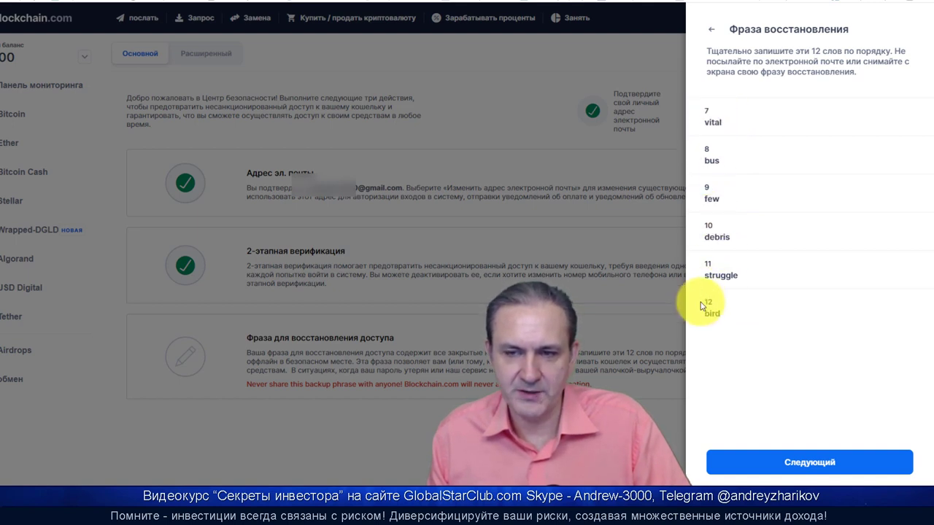
click(243, 484)
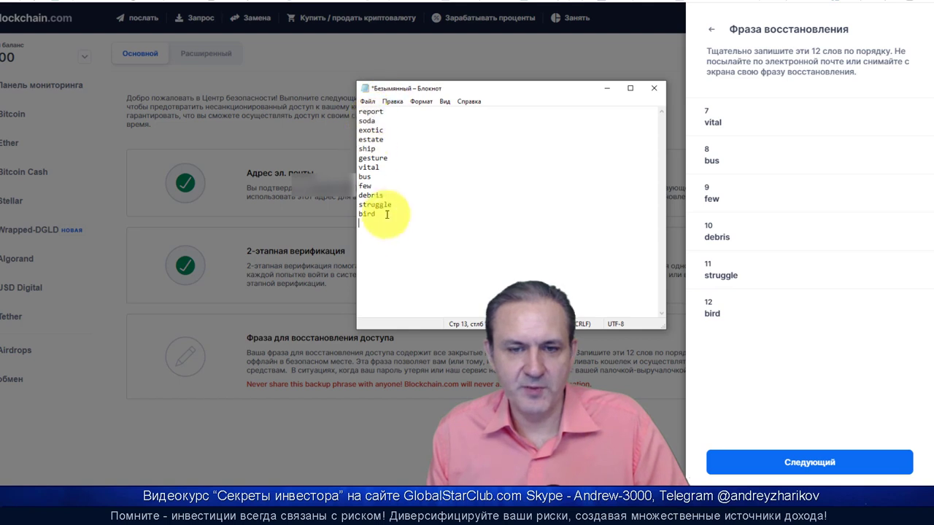
Step: Start the confirmation and paste the 12th recovery word from Notepad into its field
click(802, 464)
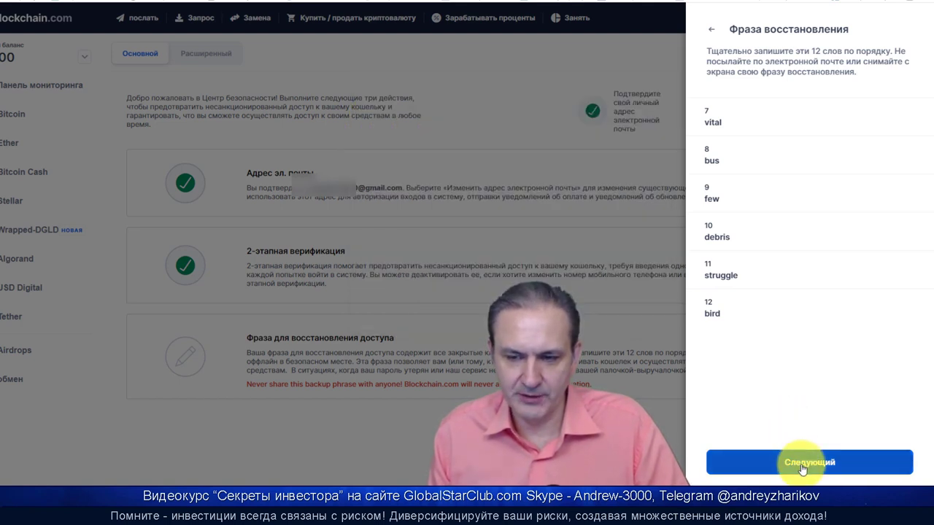
key(alt+Tab)
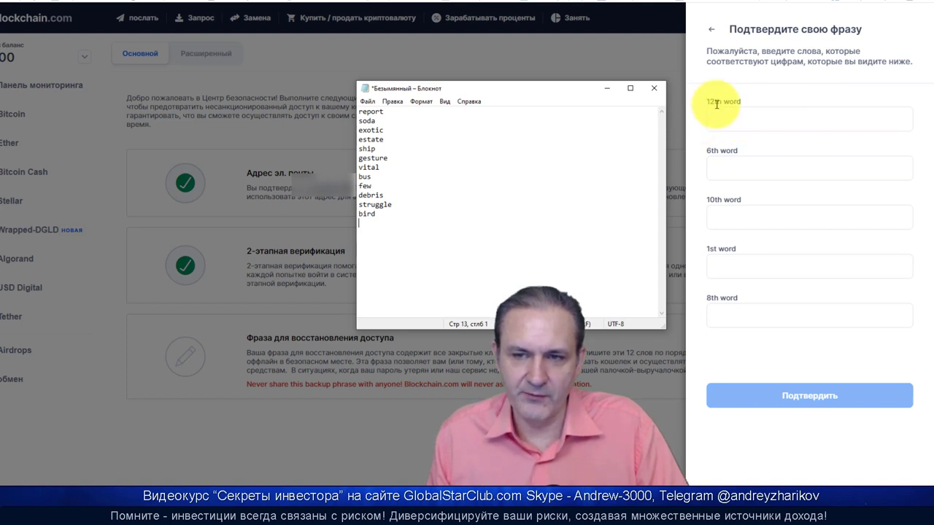
double_click(369, 213)
right_click(365, 215)
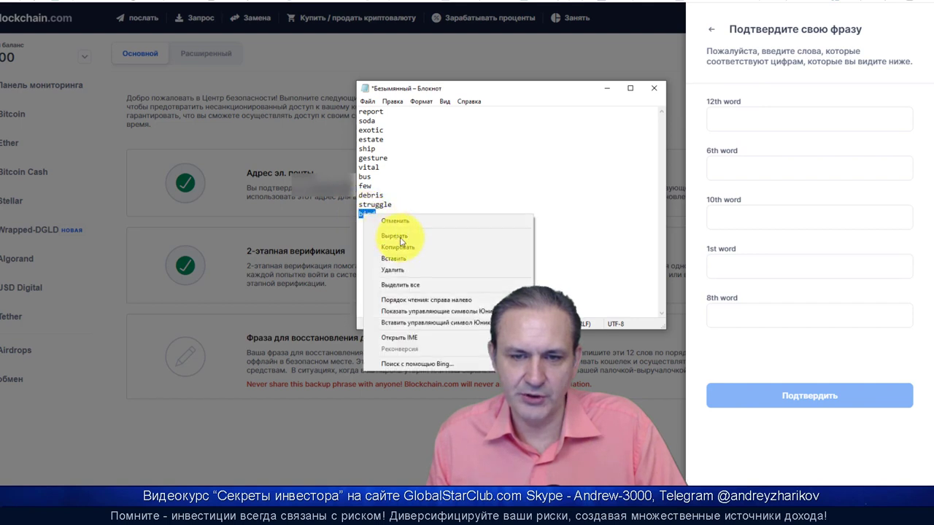
click(407, 247)
click(748, 119)
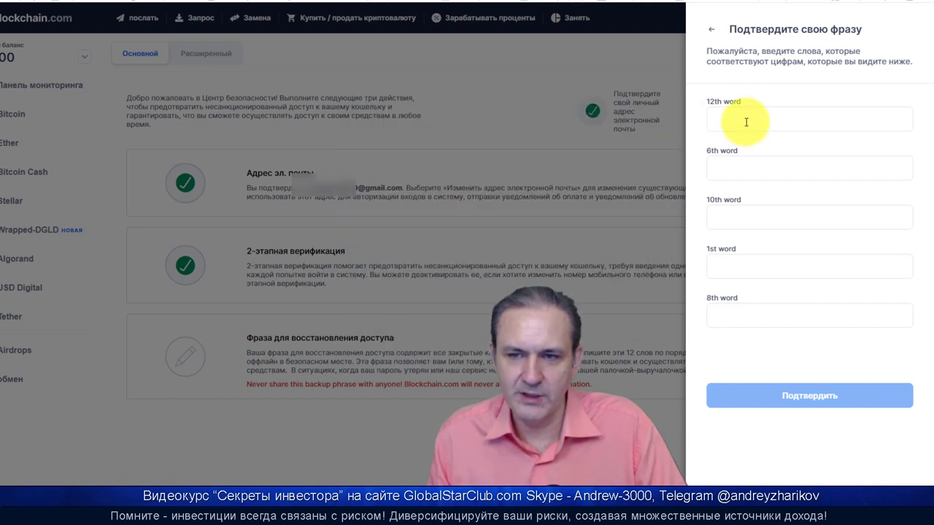
right_click(737, 121)
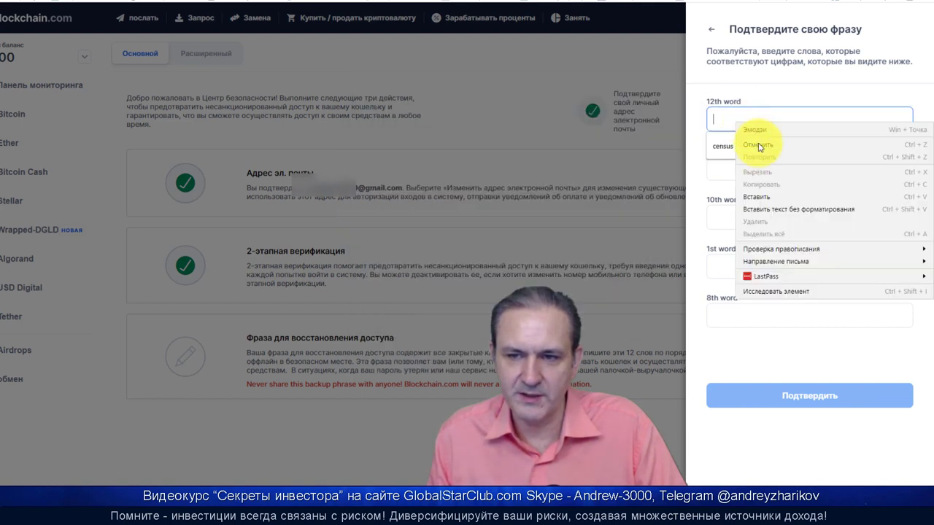
click(777, 196)
key(Tab)
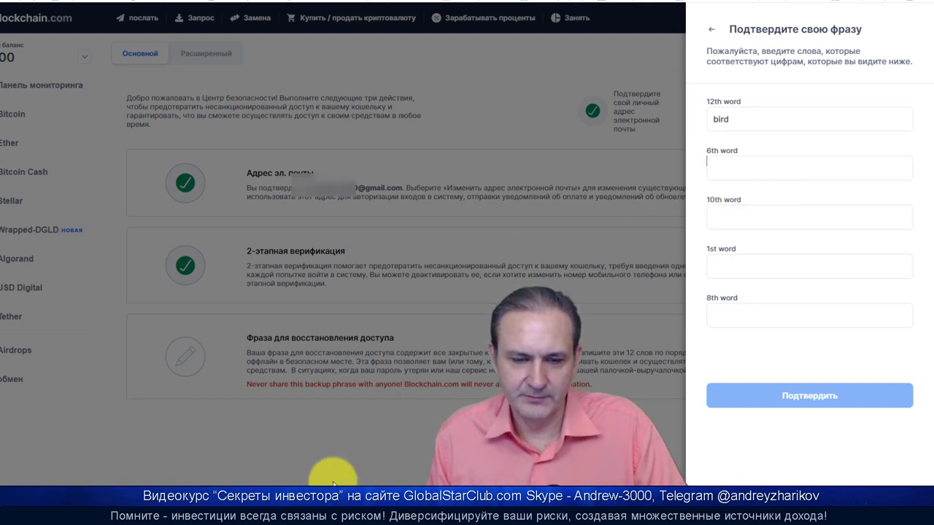
Step: Copy the 6th recovery word from Notepad into the 6th word field
click(301, 504)
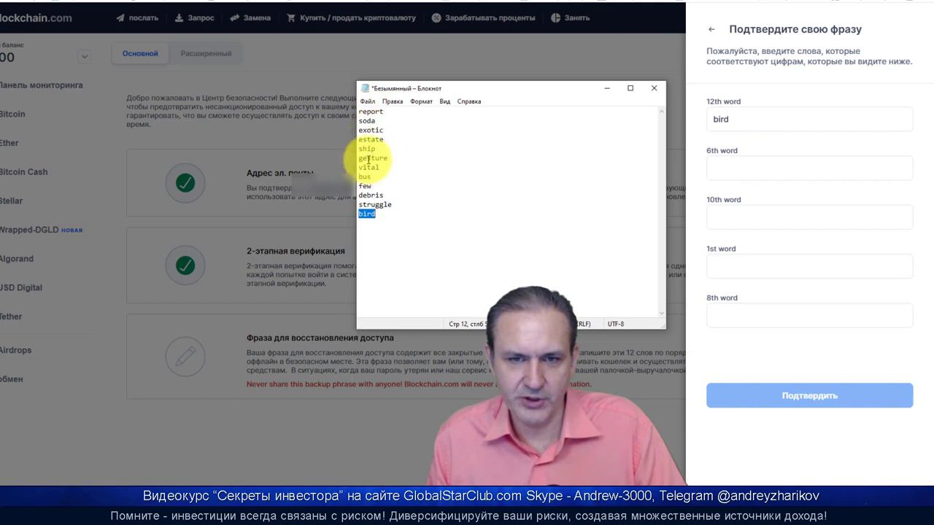
double_click(368, 159)
right_click(369, 161)
click(432, 192)
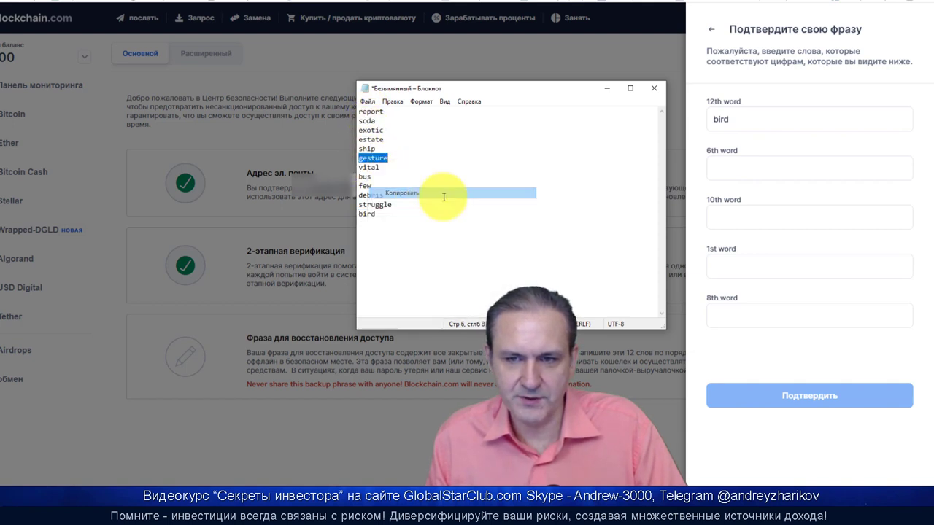
click(758, 168)
key(ctrl+v)
Step: Fill the 10th word field from Notepad, type the remaining word, and submit with Подтвердить
double_click(420, 194)
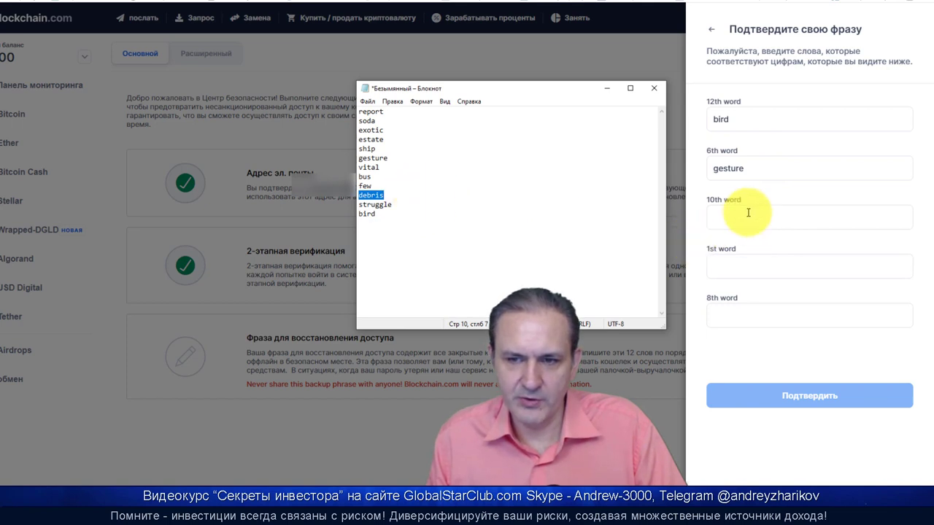
click(749, 216)
right_click(751, 214)
click(766, 280)
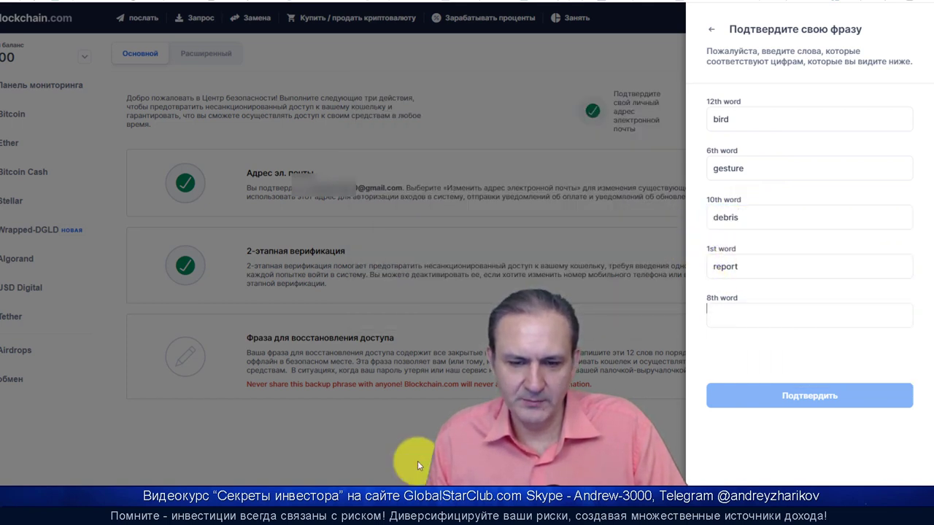
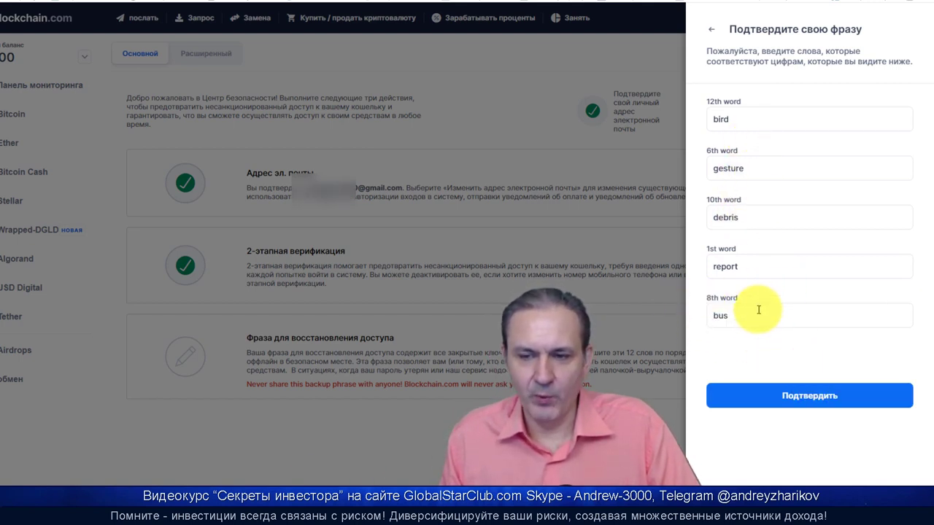
click(835, 405)
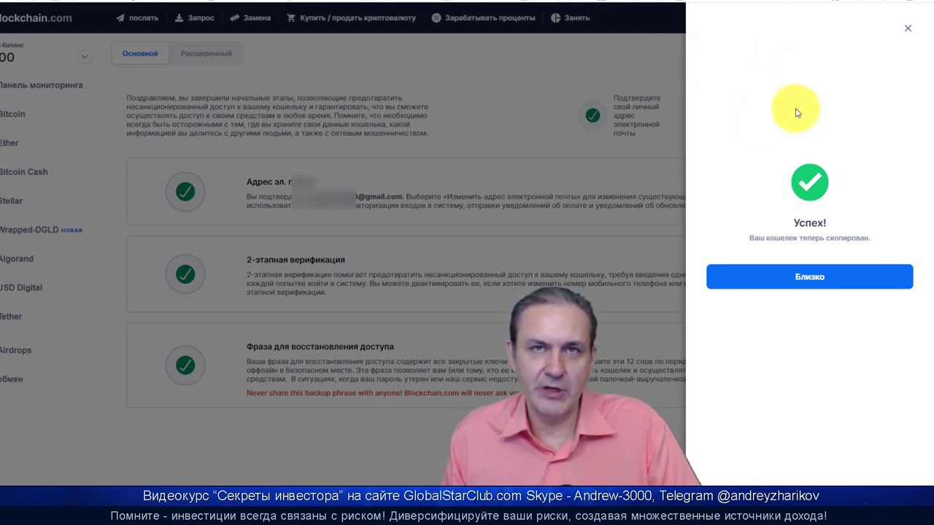
Step: Close the Успех! panel with Близко to return to the security centre
click(821, 279)
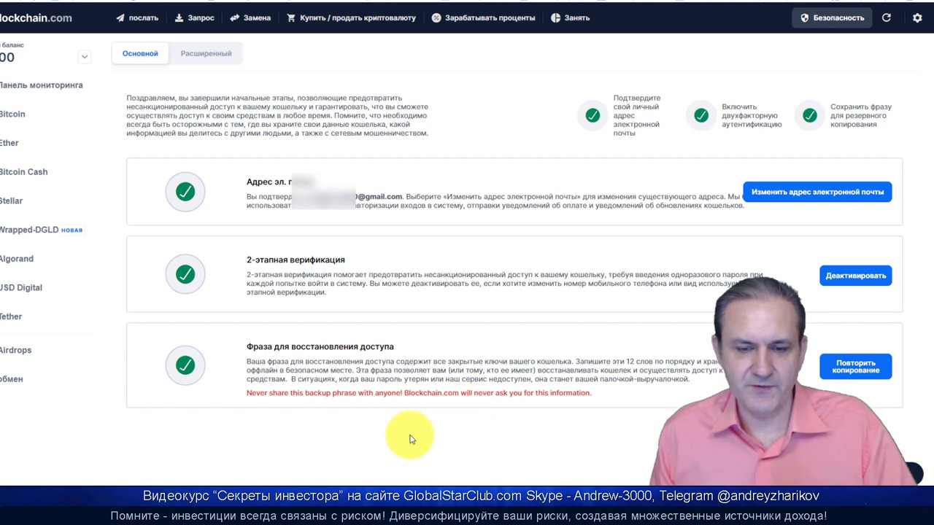
Step: Bring Notepad back, then open the Панель мониторинга dashboard
click(226, 503)
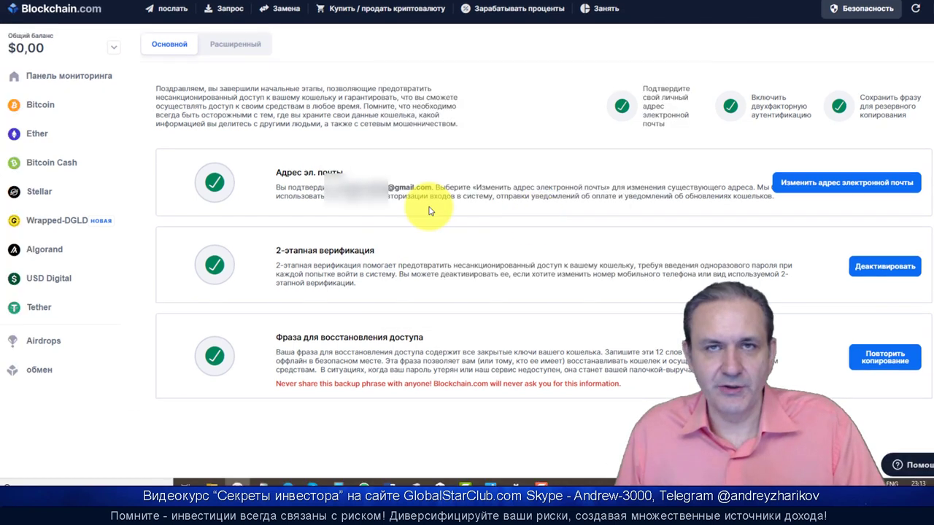
click(54, 80)
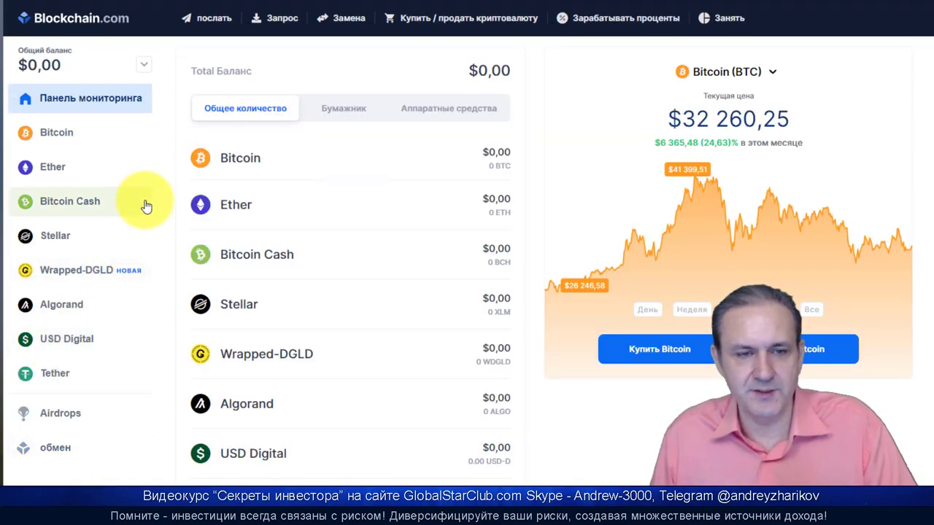
Step: Open the Bitcoin wallet page from the left sidebar
click(73, 140)
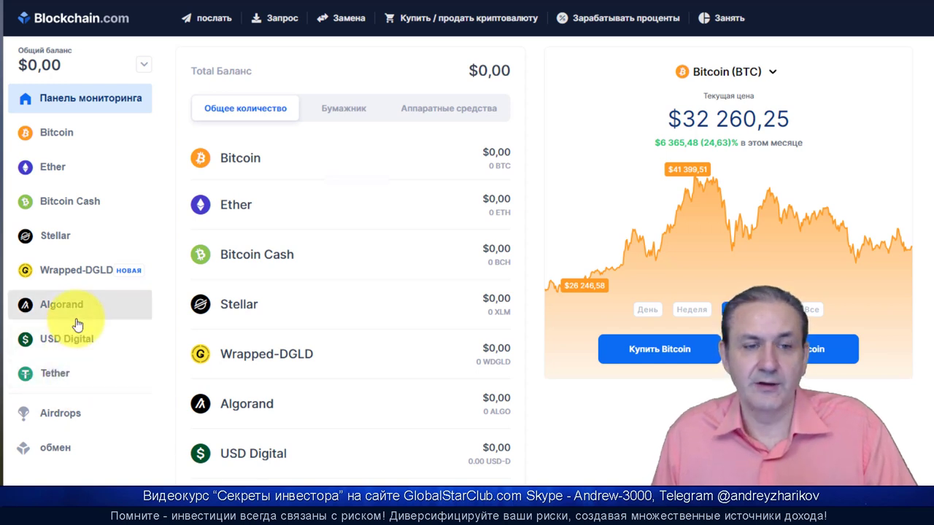
click(74, 136)
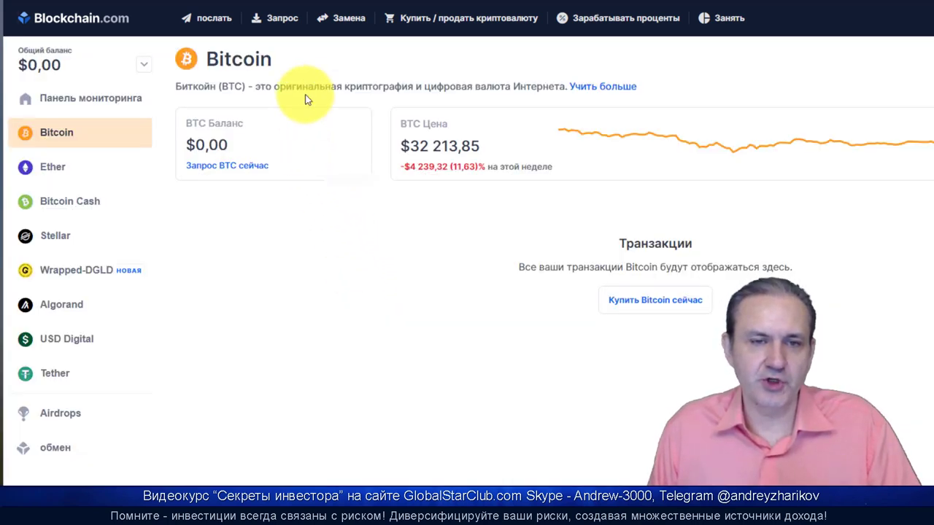
Step: Copy the Bitcoin receive address from the Запрос dialog and switch to Notepad holding it
click(276, 20)
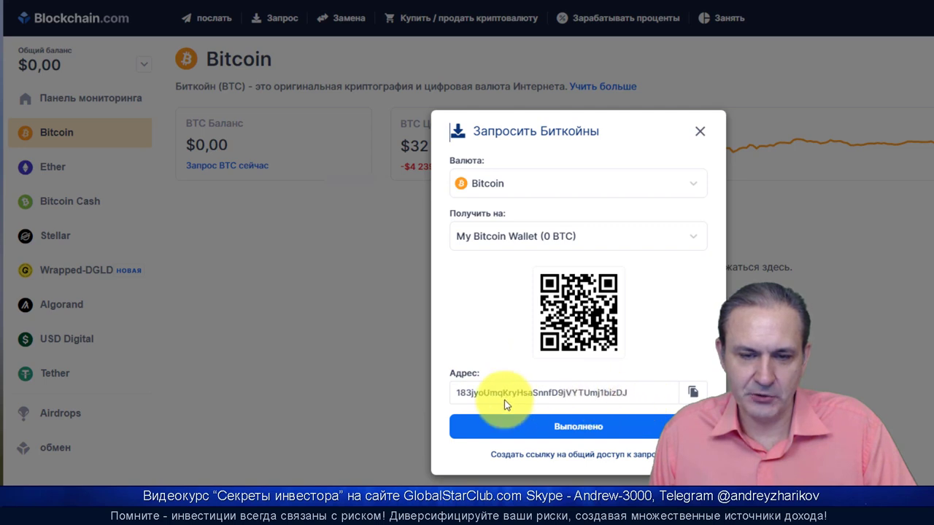
double_click(591, 393)
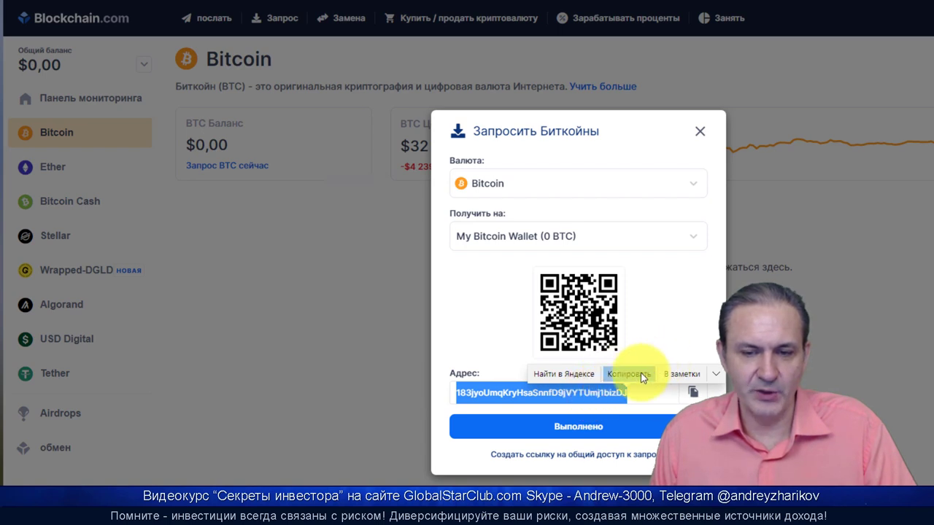
click(634, 374)
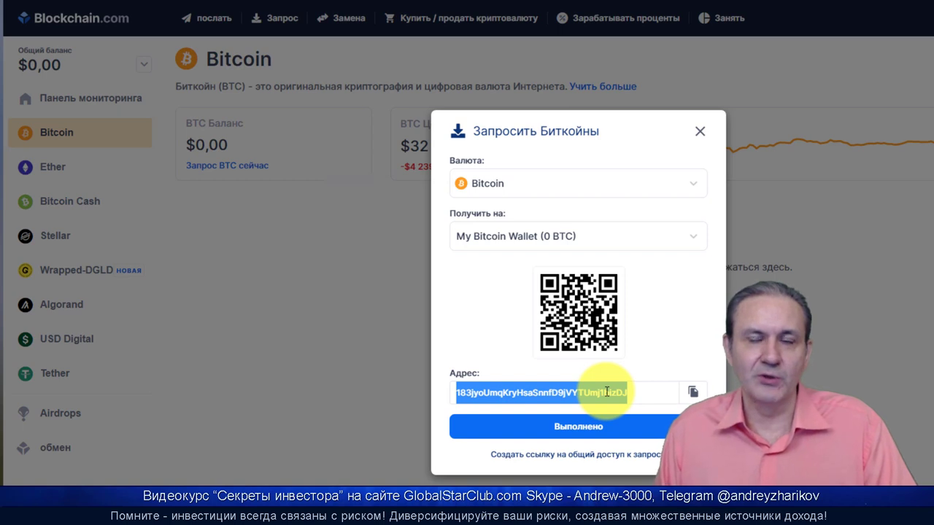
right_click(561, 391)
click(586, 398)
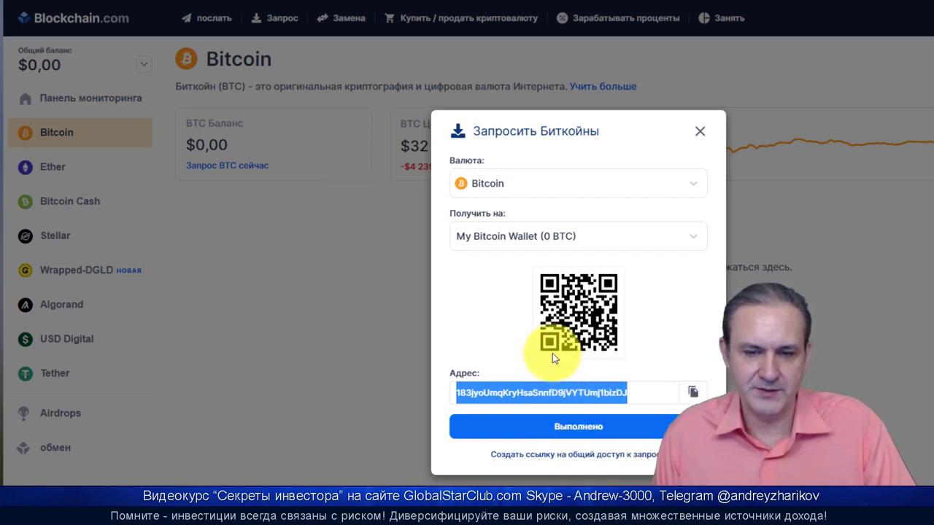
click(574, 397)
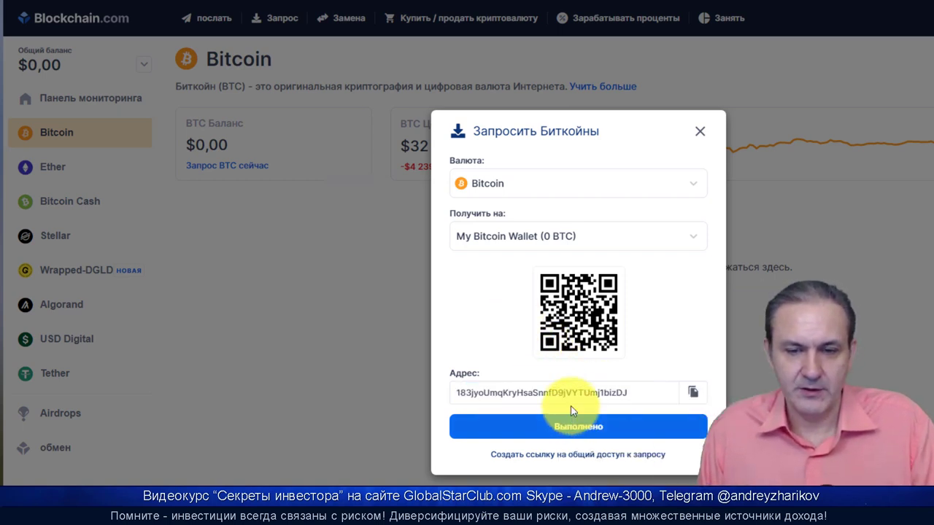
click(694, 394)
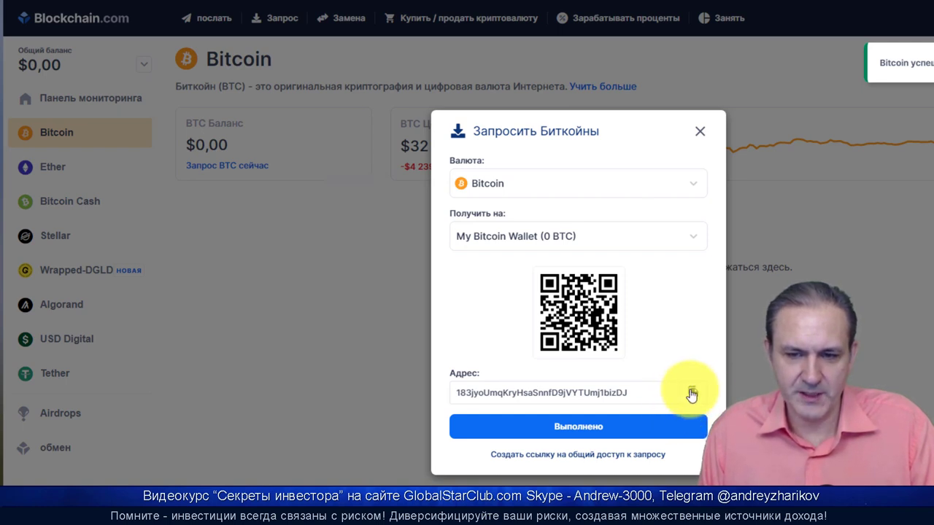
key(alt+Tab)
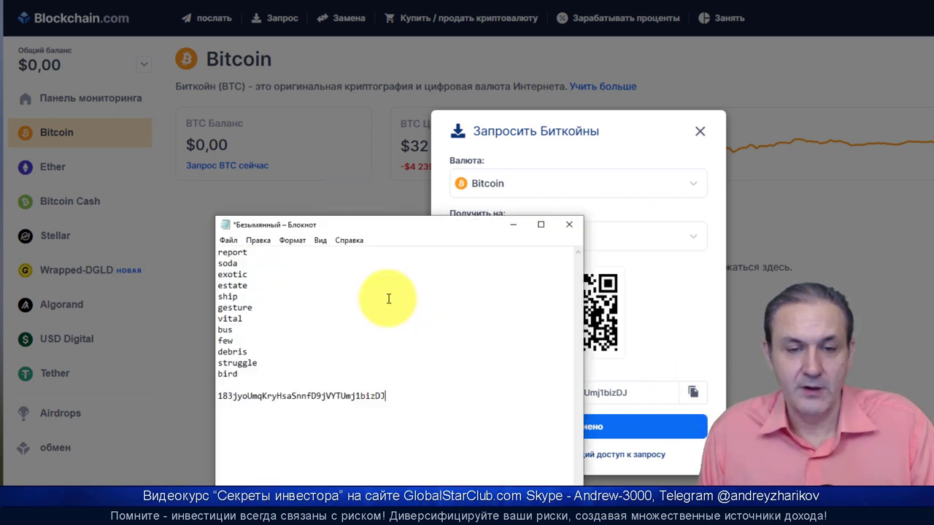